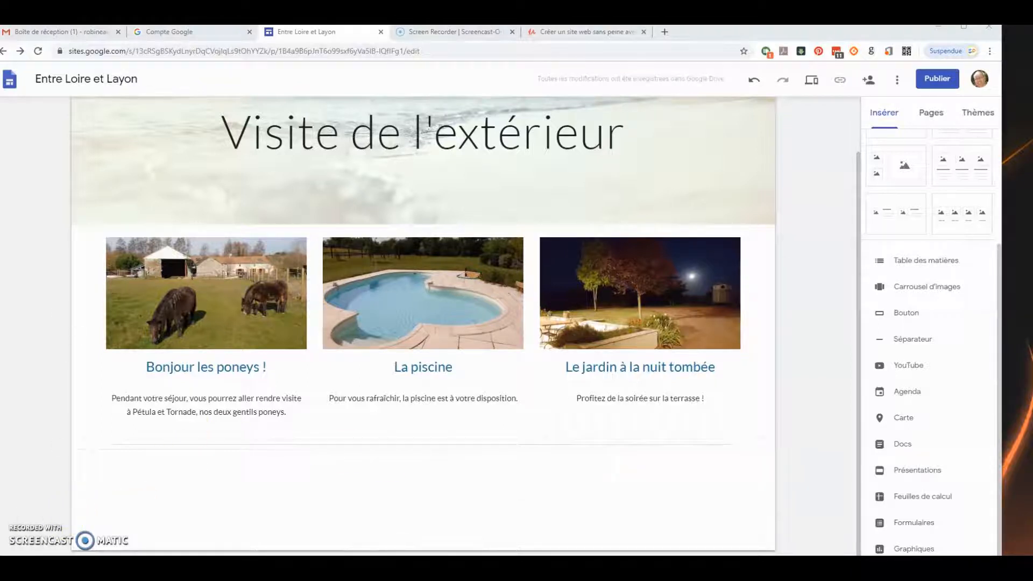
Switch to PhotoFiltre 7 and open the photo 20180507_170437 from the Chambre d'hôtes Photos folder
{"action": "key", "text": "super"}
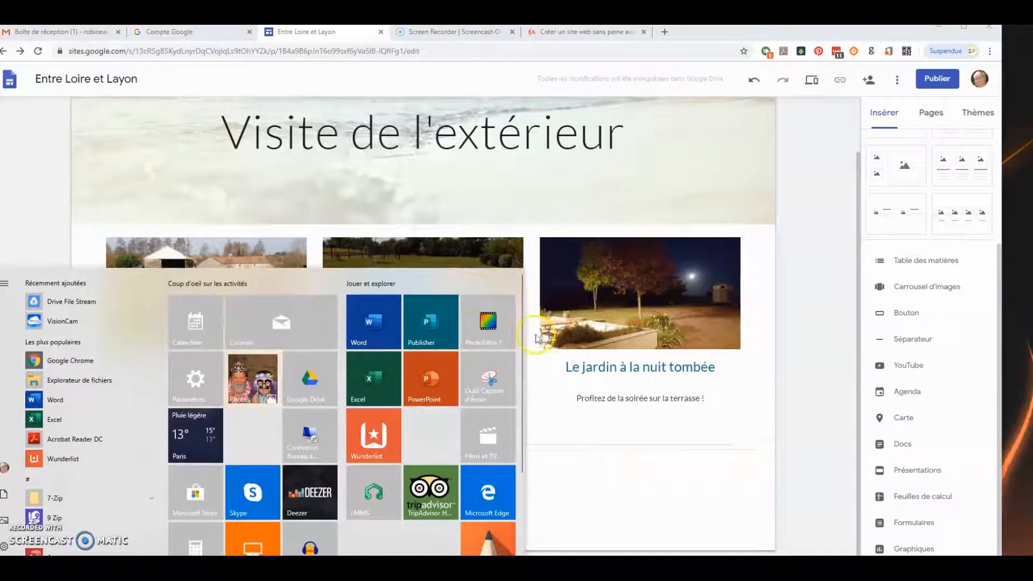
{"action": "left_click", "coordinate": [490, 325]}
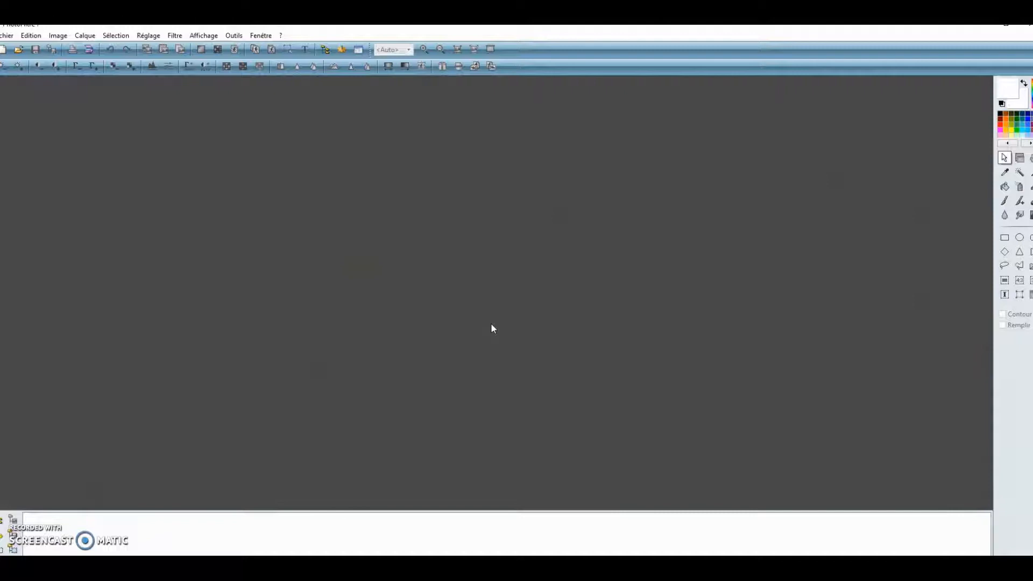
{"action": "left_click", "coordinate": [20, 51]}
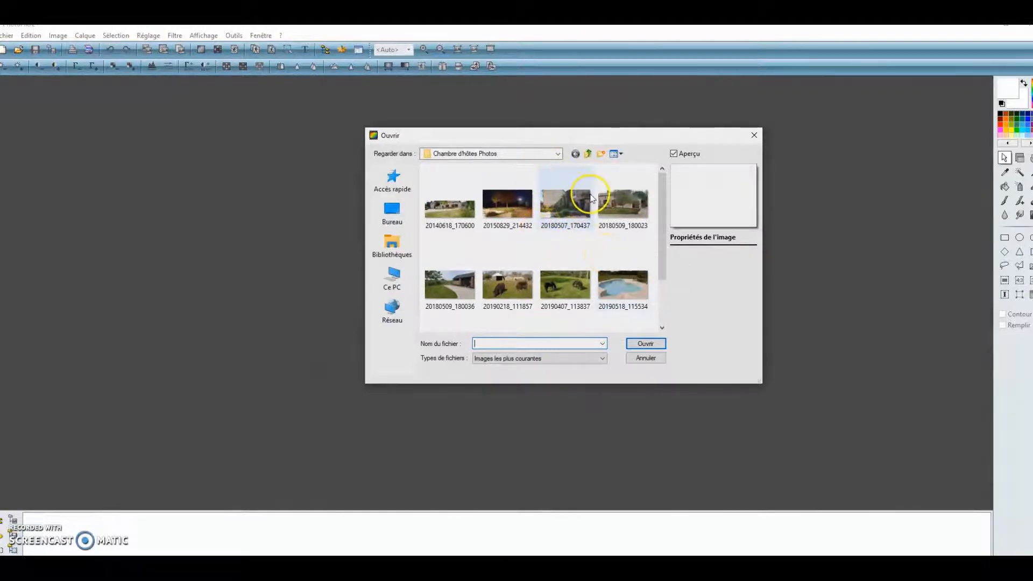
{"action": "mouse_move", "coordinate": [576, 207]}
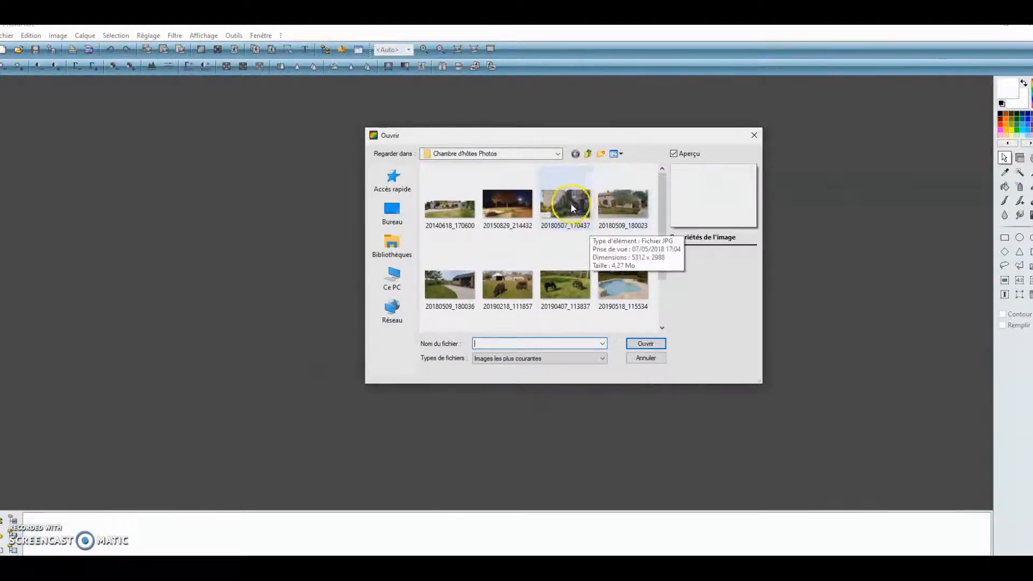
{"action": "double_click", "coordinate": [561, 213]}
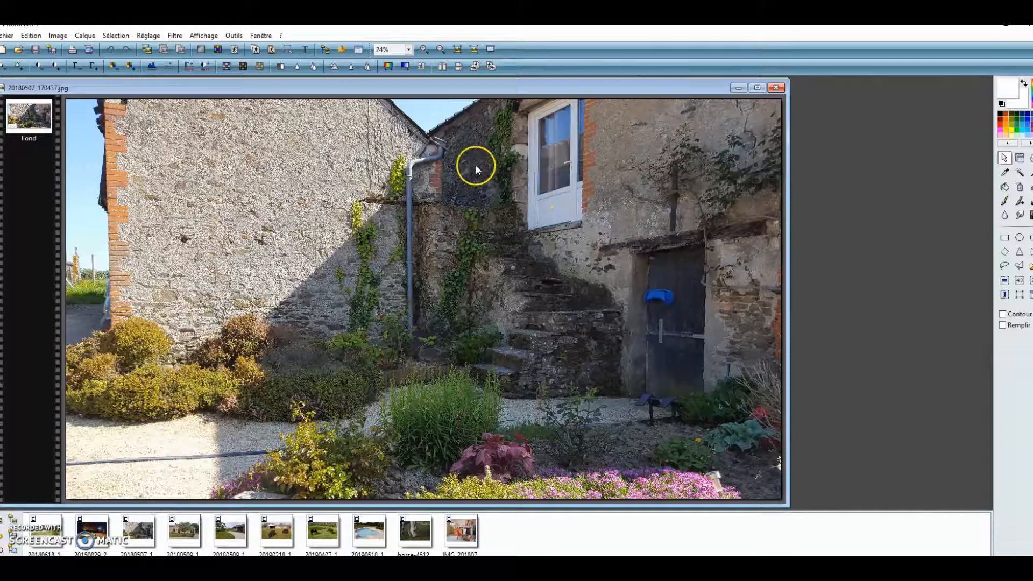
Resize the stone courtyard photo to a width of 1280 pixels, keeping its proportions
{"action": "left_click", "coordinate": [58, 37]}
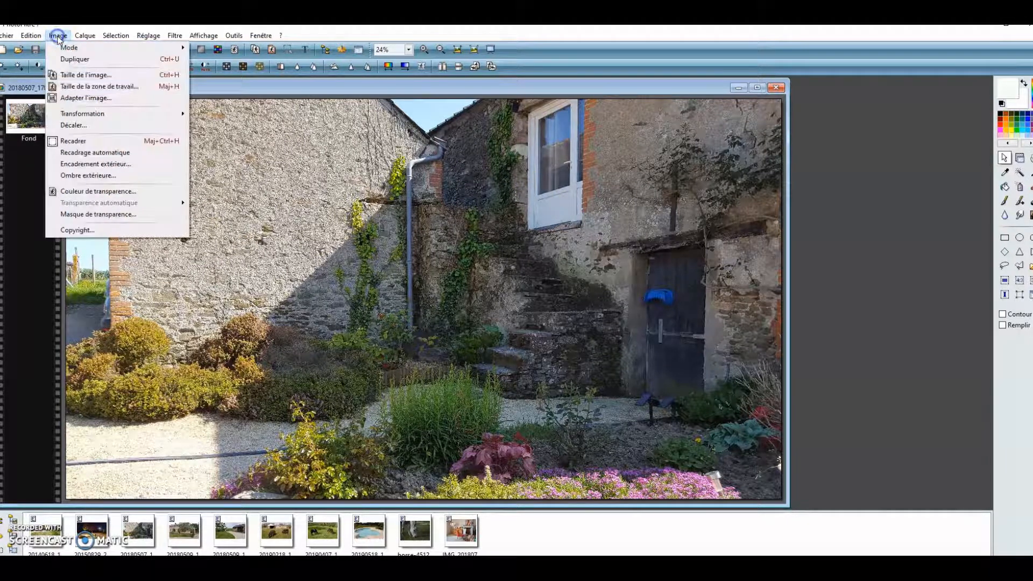
{"action": "left_click", "coordinate": [66, 75]}
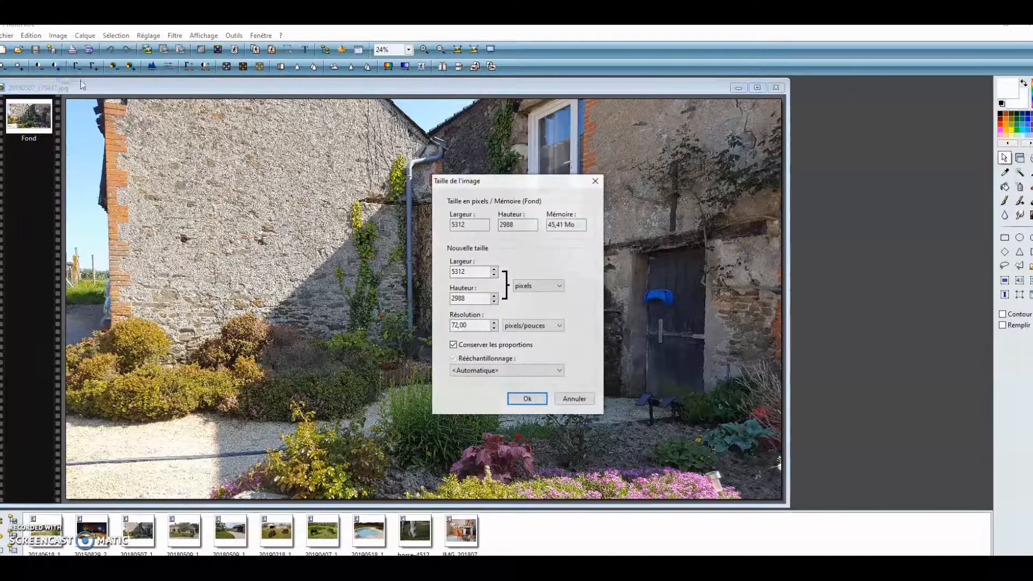
{"action": "left_click", "coordinate": [463, 272]}
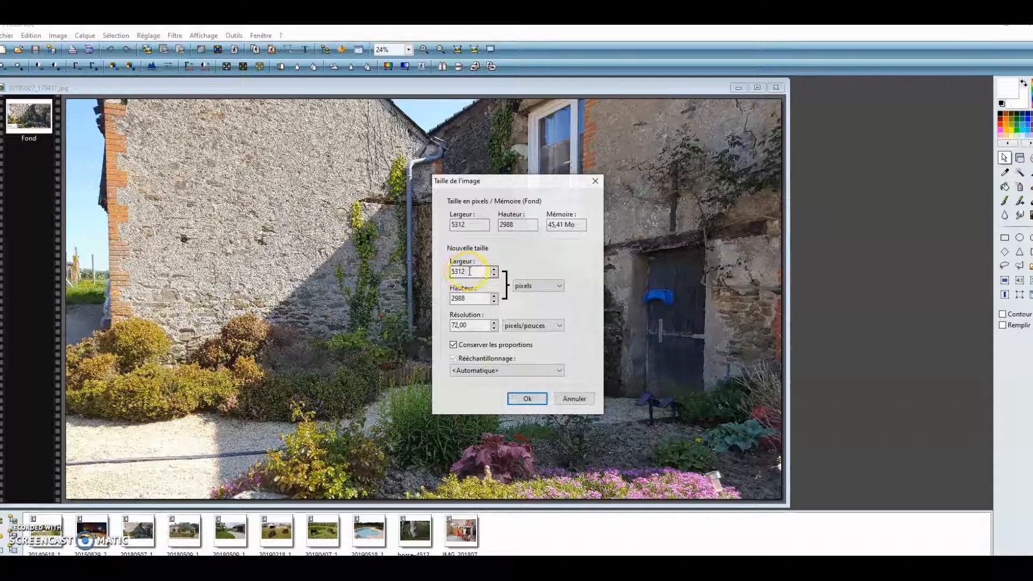
{"action": "mouse_move", "coordinate": [469, 271]}
{"action": "left_mouse_down"}
{"action": "mouse_move", "coordinate": [438, 272]}
{"action": "mouse_move", "coordinate": [451, 272]}
{"action": "left_mouse_up"}
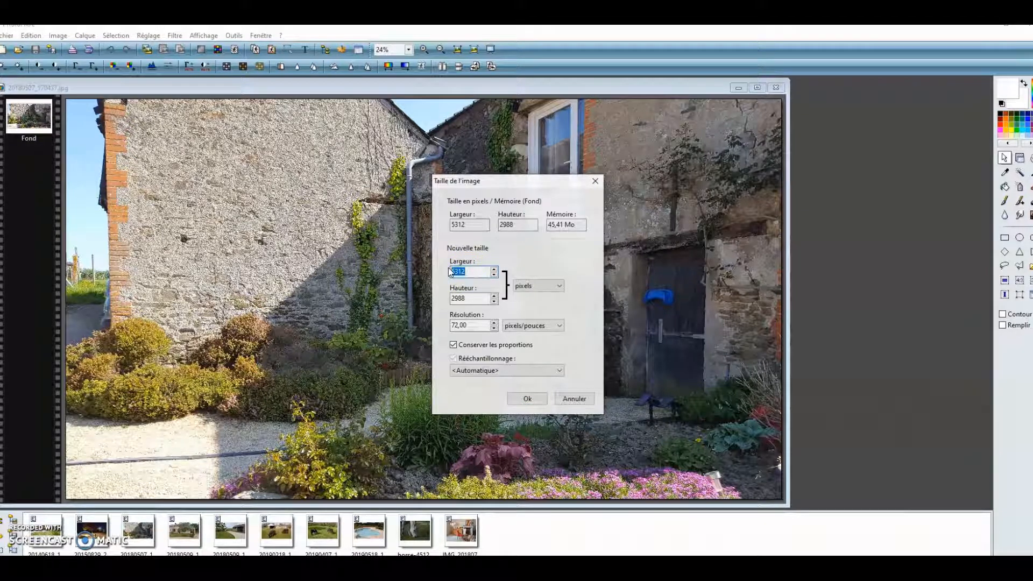
{"action": "type", "text": "1280"}
{"action": "left_click", "coordinate": [528, 399]}
Close the courtyard photo, saving its changes as a standard-format JPEG with compression set to 74
{"action": "left_click", "coordinate": [722, 99]}
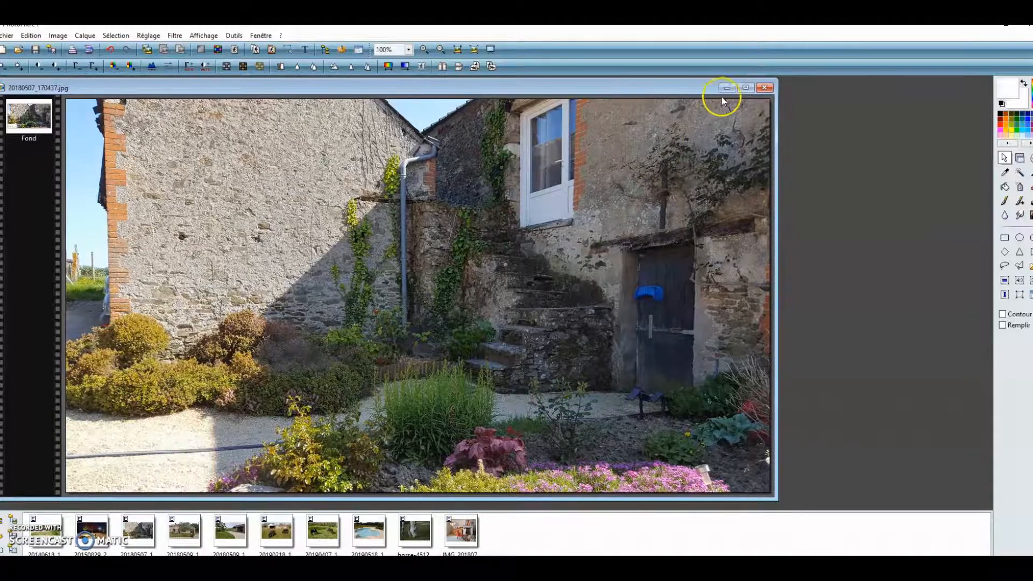
{"action": "left_click", "coordinate": [765, 87]}
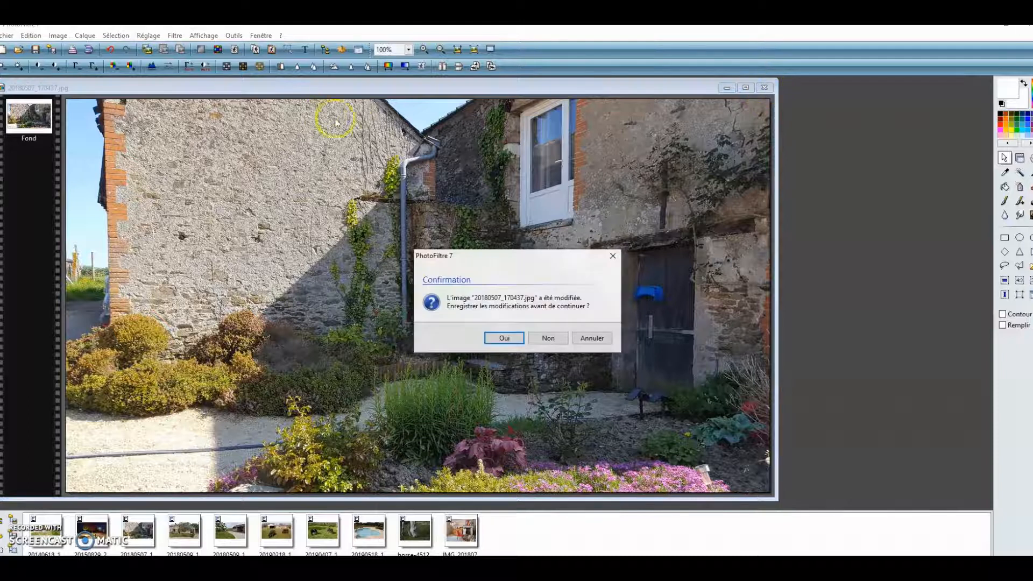
{"action": "left_click", "coordinate": [518, 337]}
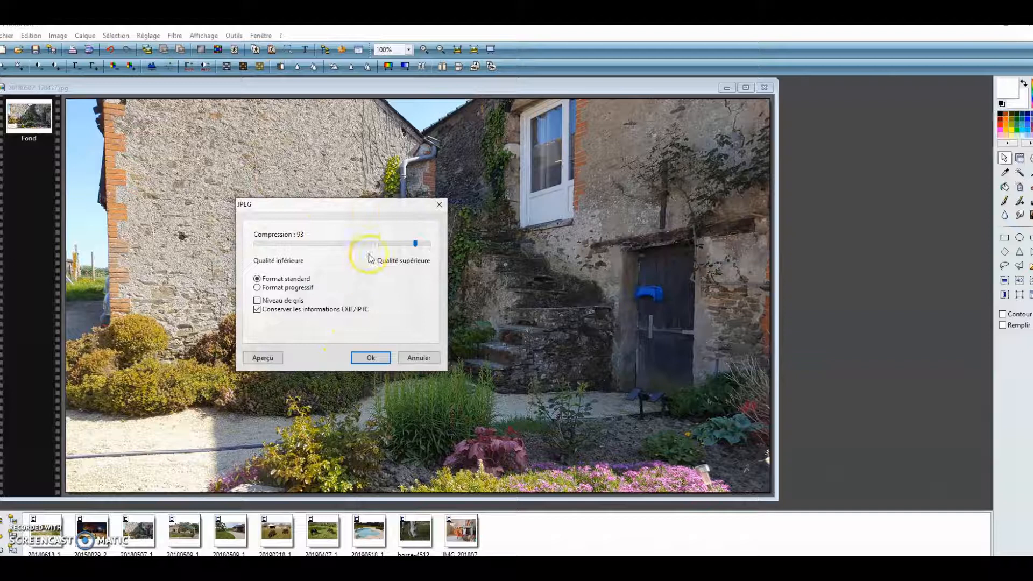
{"action": "left_click_drag", "start_coordinate": [417, 246], "coordinate": [380, 247]}
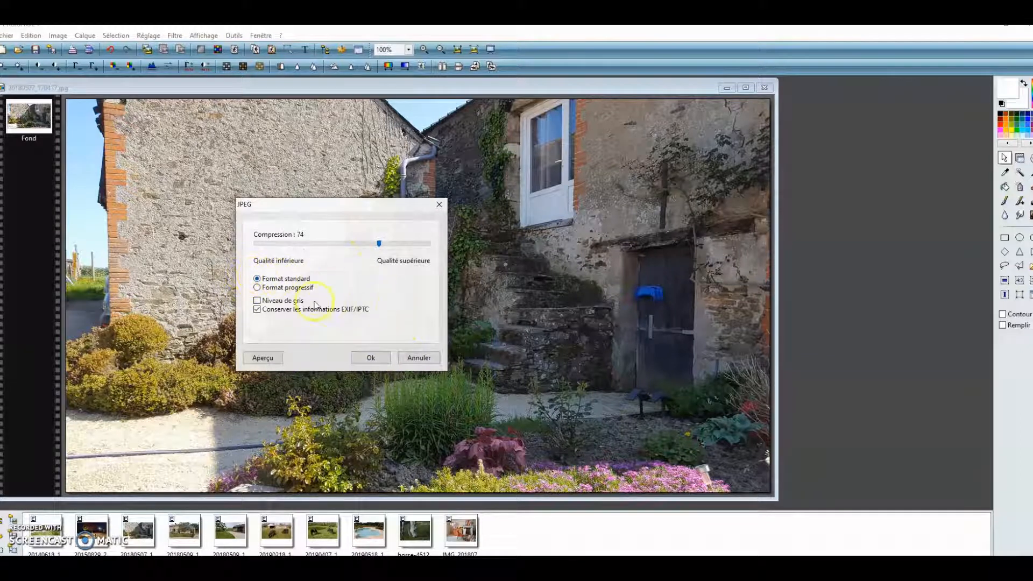
{"action": "left_click", "coordinate": [370, 358]}
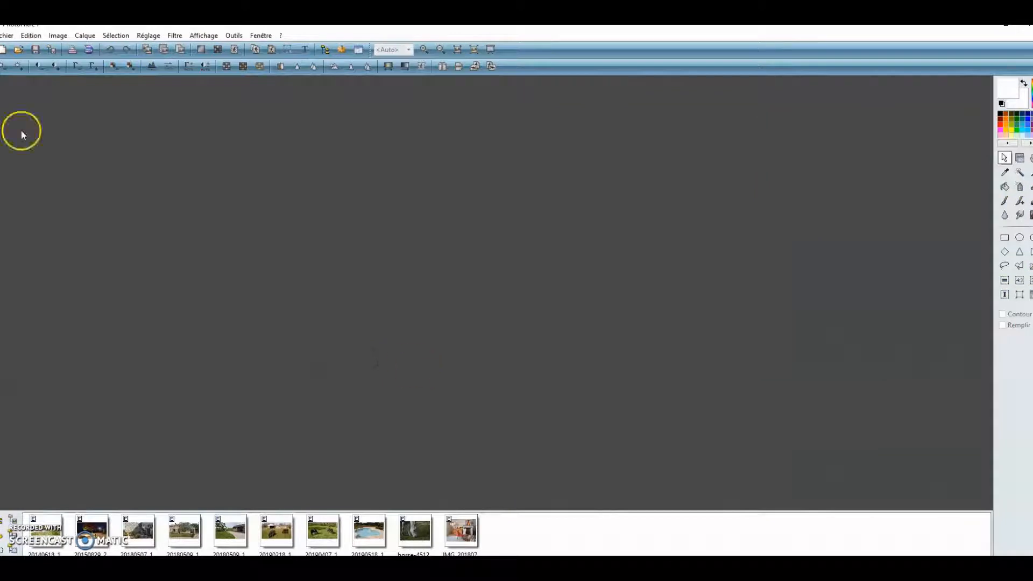
Open the photo 20180509_180036 and resize it to a width of 1280 pixels, keeping its proportions
{"action": "left_click", "coordinate": [18, 51]}
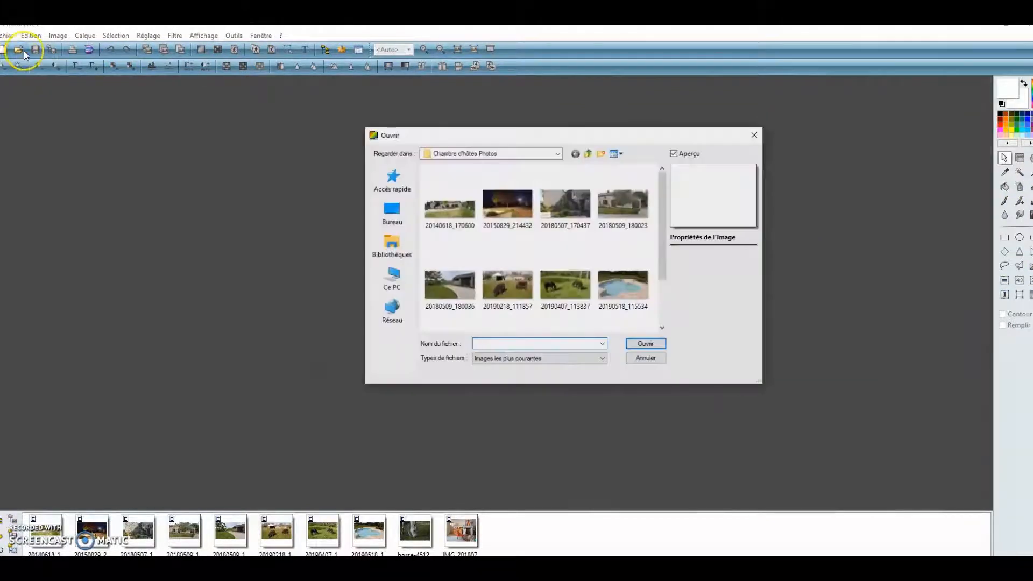
{"action": "double_click", "coordinate": [454, 284]}
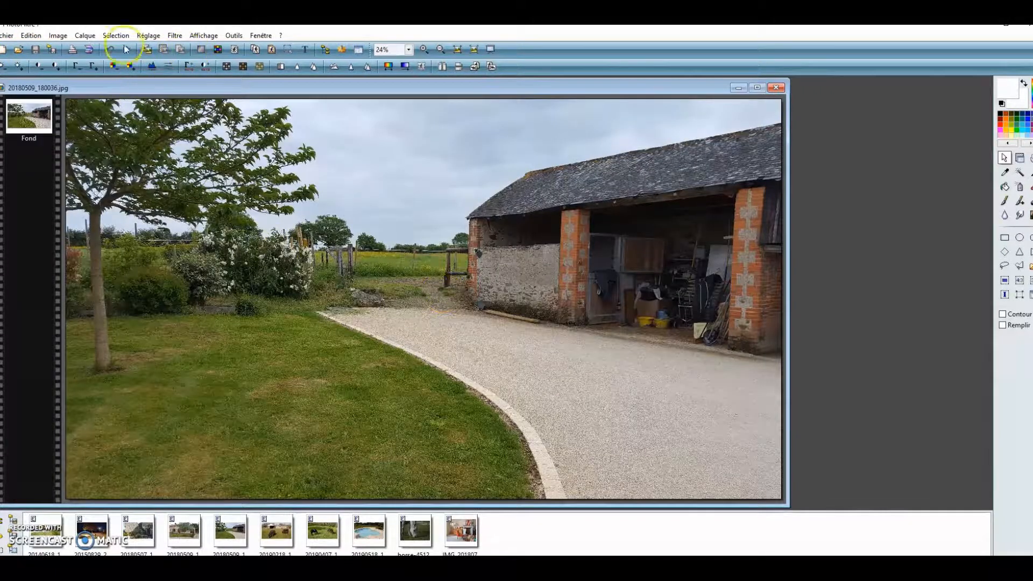
{"action": "left_click", "coordinate": [58, 35]}
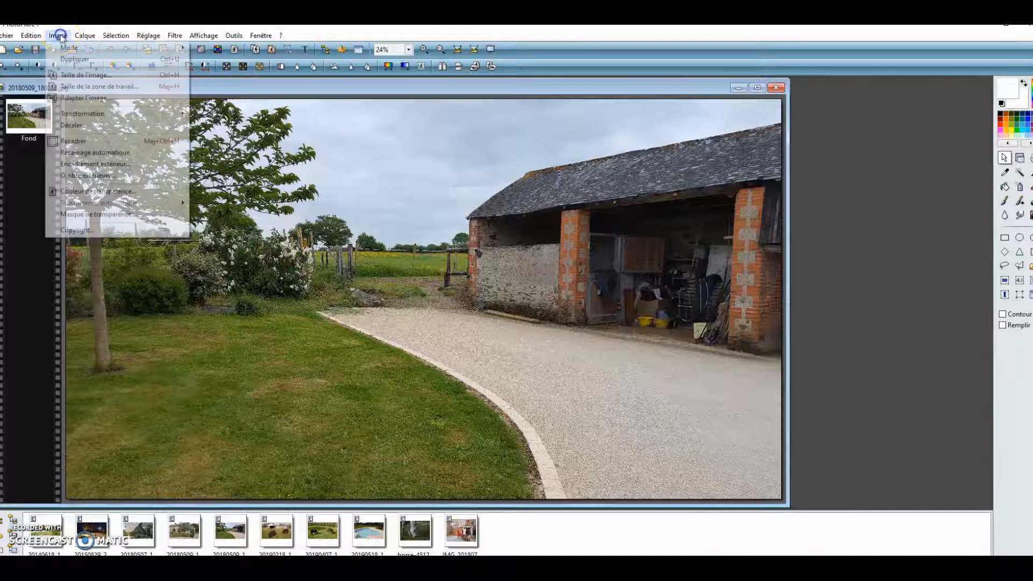
{"action": "left_click", "coordinate": [86, 74]}
{"action": "double_click", "coordinate": [473, 272]}
{"action": "type", "text": "1280"}
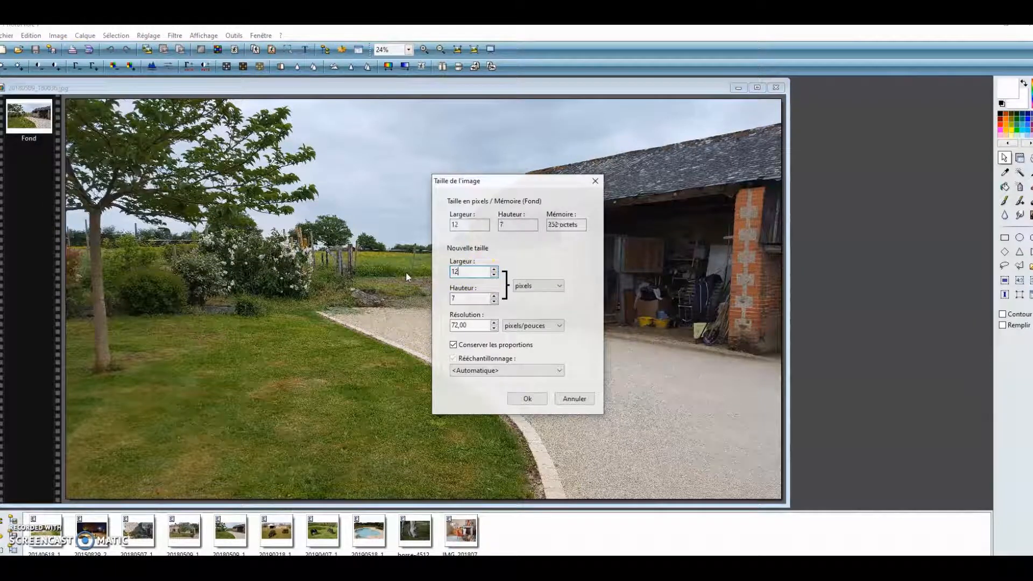
{"action": "left_click", "coordinate": [527, 404]}
Save the resized barn photo as a JPEG with the current compression setting and close it
{"action": "left_click", "coordinate": [47, 54]}
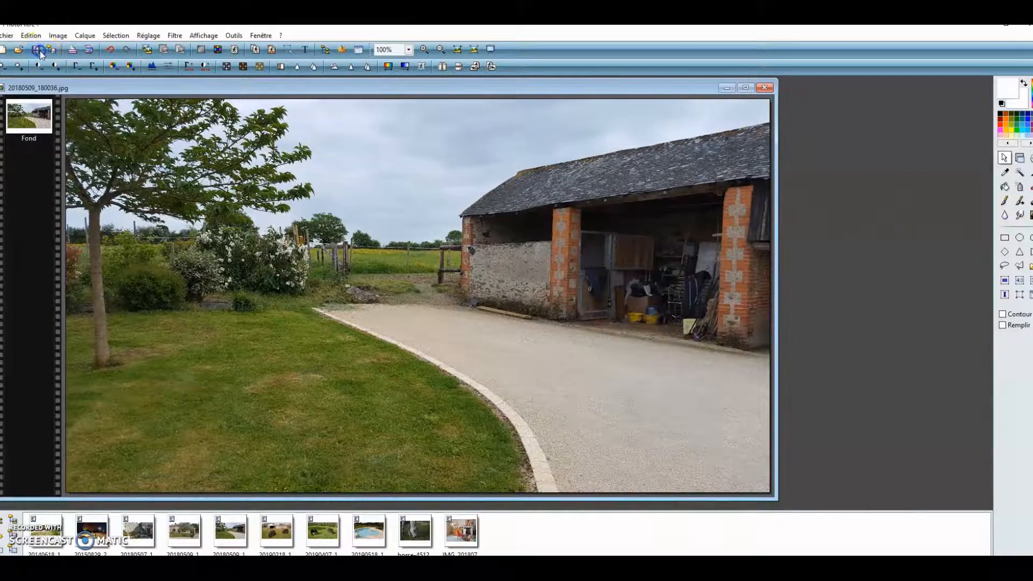
{"action": "left_click", "coordinate": [378, 362]}
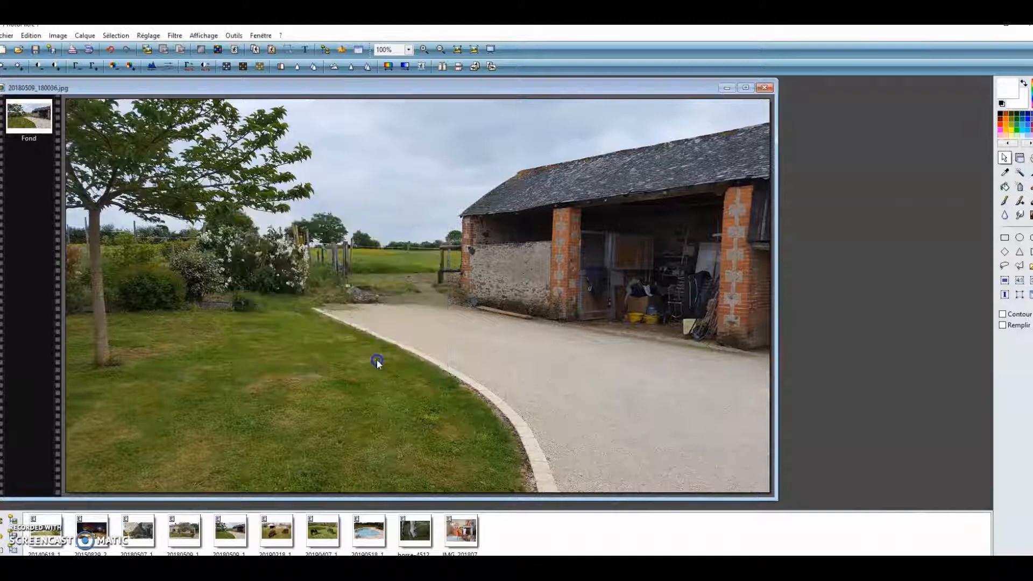
{"action": "left_click", "coordinate": [765, 87]}
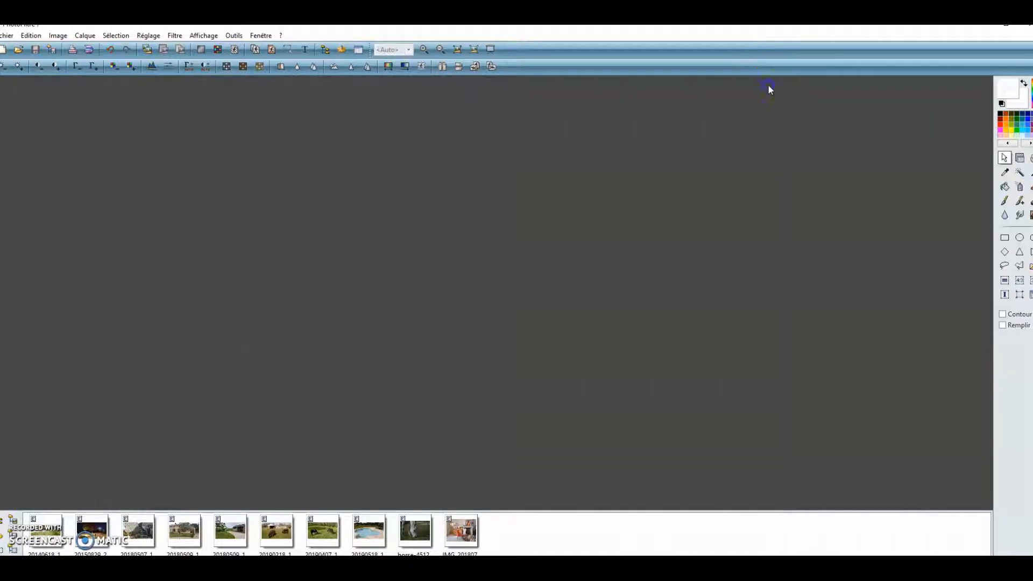
Open the living room photo IMG_20180718_163725 and resize it to a width of 1280 pixels, keeping its proportions
{"action": "left_click", "coordinate": [21, 53]}
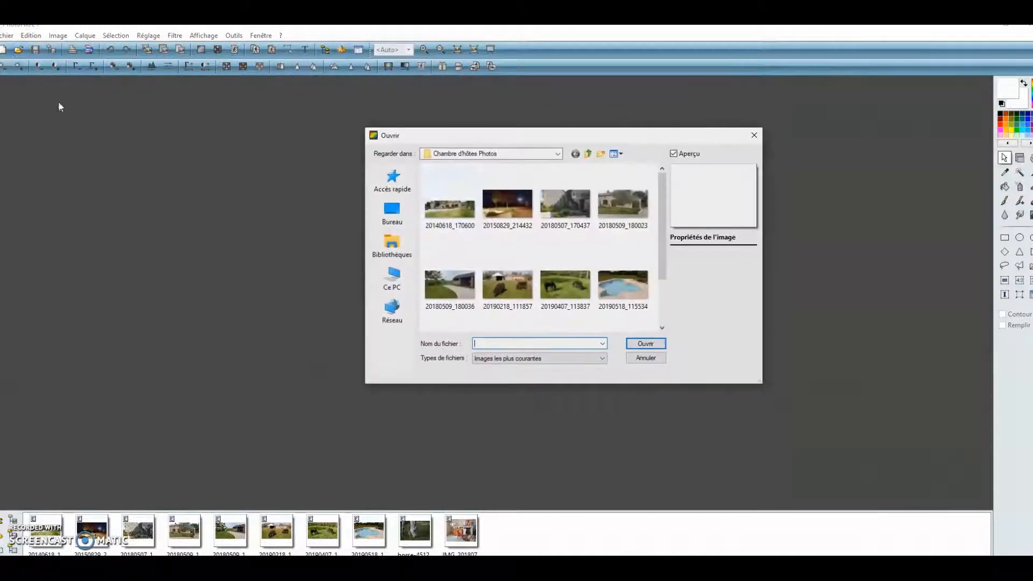
{"action": "scroll", "coordinate": [586, 259], "scroll_direction": "down", "scroll_amount": 2}
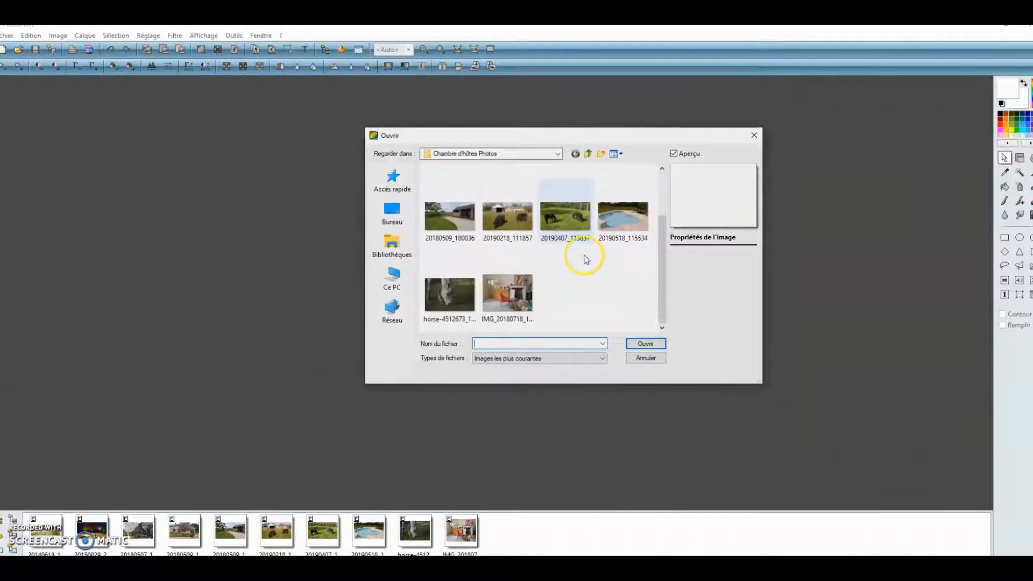
{"action": "double_click", "coordinate": [525, 305]}
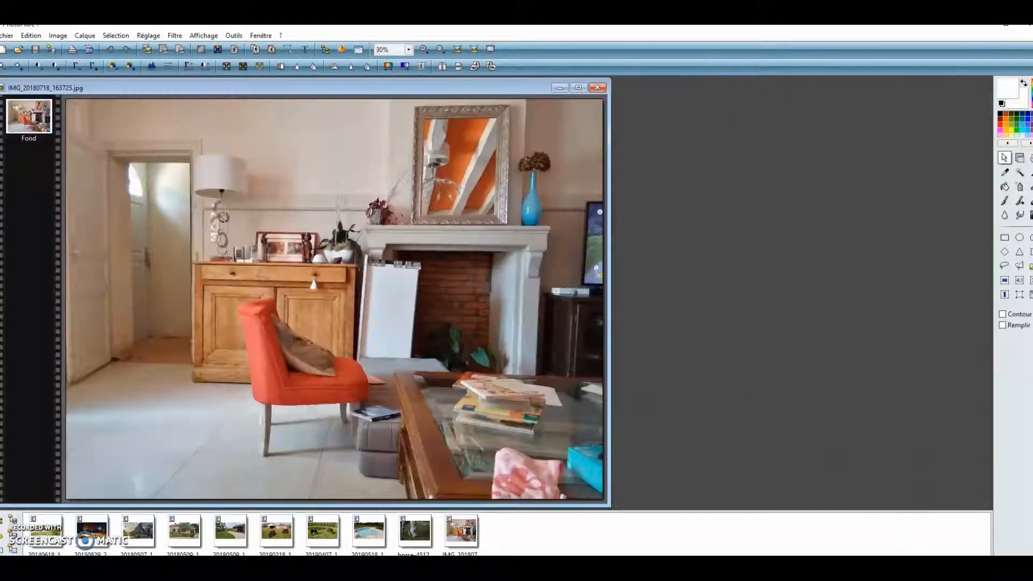
{"action": "left_click", "coordinate": [62, 36]}
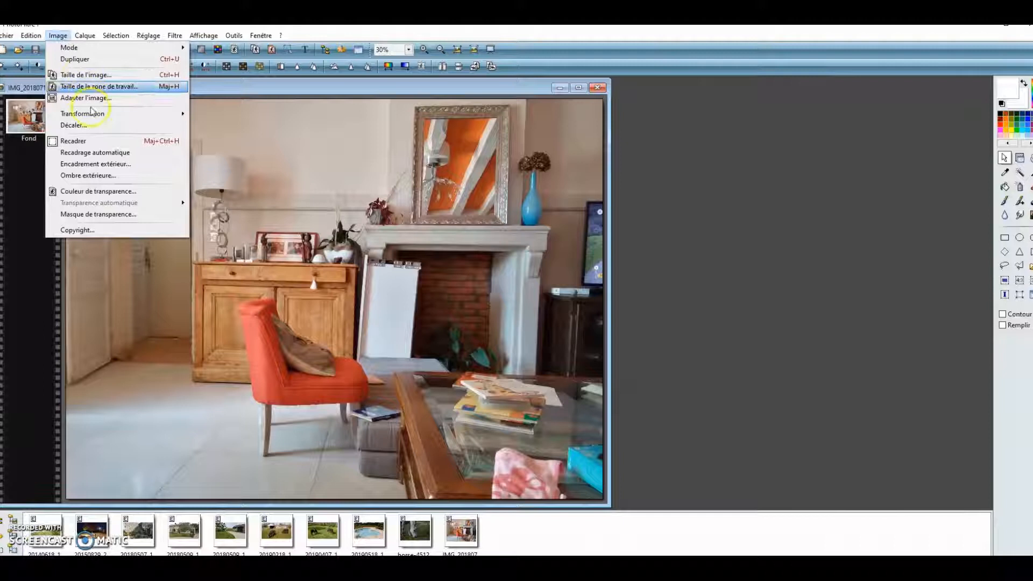
{"action": "left_click", "coordinate": [83, 75]}
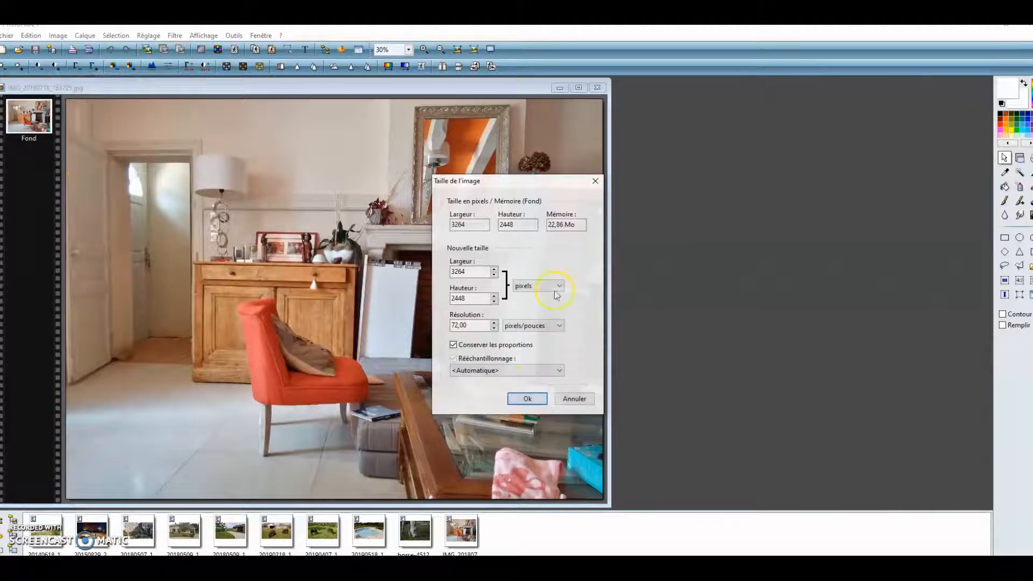
{"action": "double_click", "coordinate": [458, 272]}
{"action": "type", "text": "1280"}
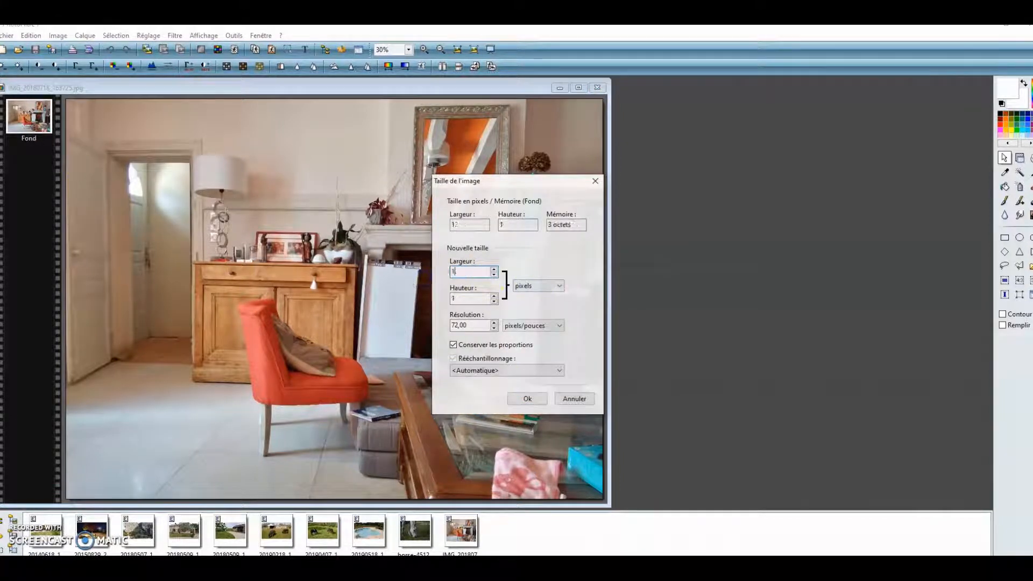
{"action": "left_click", "coordinate": [525, 398]}
Save the living room photo as a JPEG with compression 74 and return to the page in Google Sites
{"action": "left_click", "coordinate": [38, 50]}
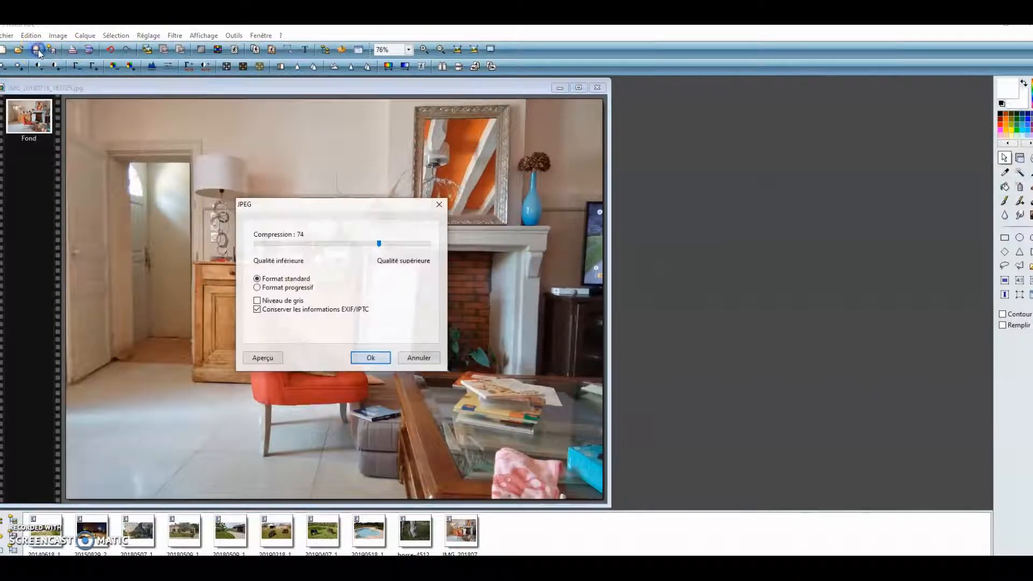
{"action": "left_click", "coordinate": [379, 357]}
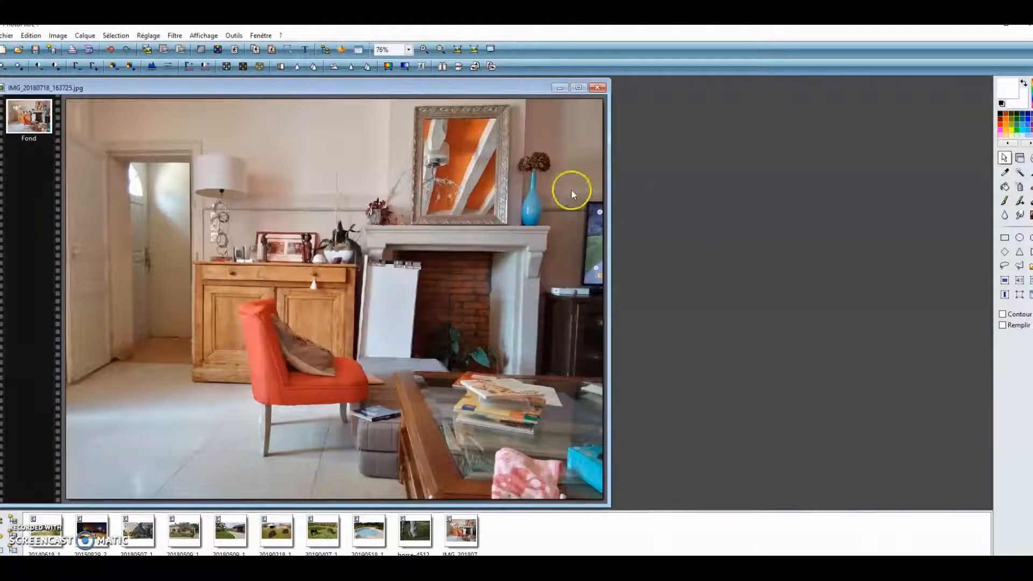
{"action": "left_click", "coordinate": [1026, 26]}
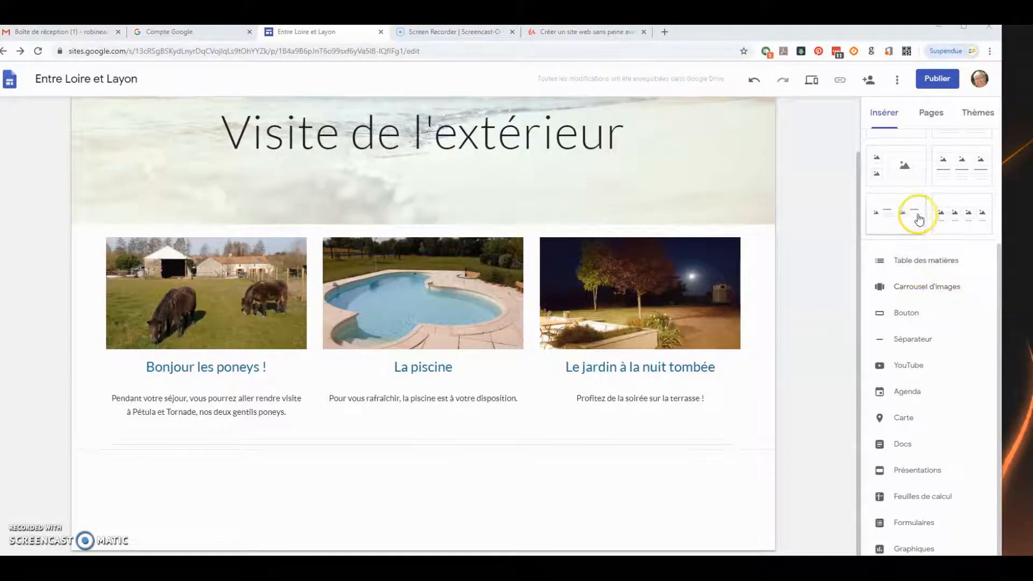
Start an image carousel and upload the photos 20180507_170437, 20180509_180036 and IMG_20180718_163725 to it
{"action": "left_click", "coordinate": [917, 289]}
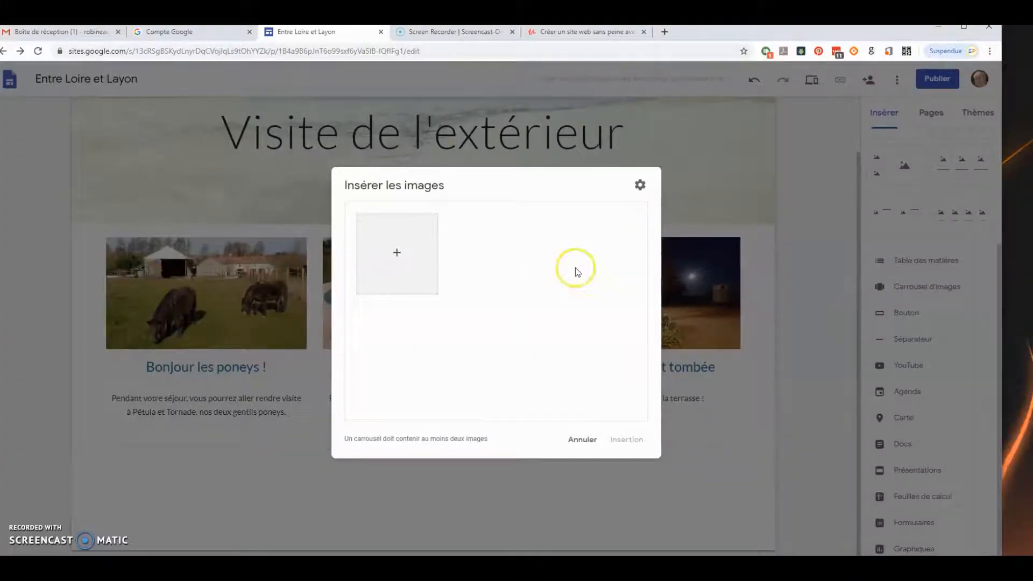
{"action": "left_click", "coordinate": [397, 254]}
{"action": "left_click", "coordinate": [407, 286]}
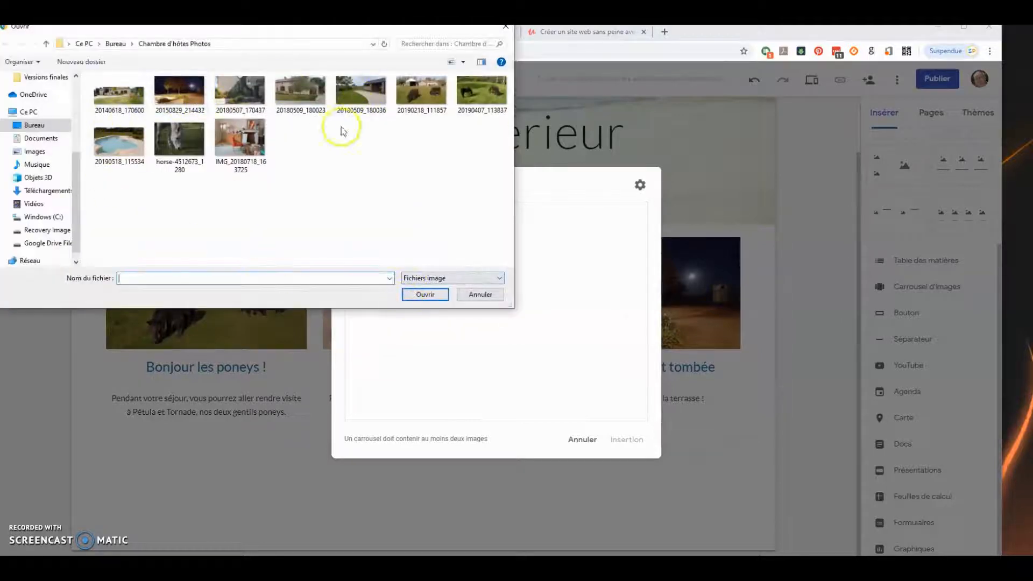
{"action": "left_click", "coordinate": [245, 99]}
{"action": "double_click", "coordinate": [244, 97]}
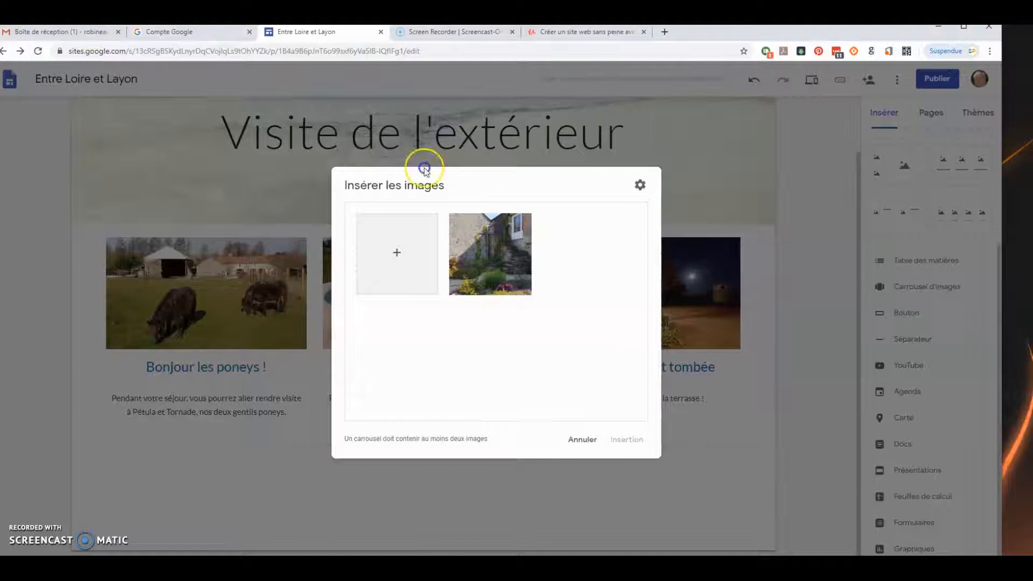
{"action": "left_click", "coordinate": [402, 258]}
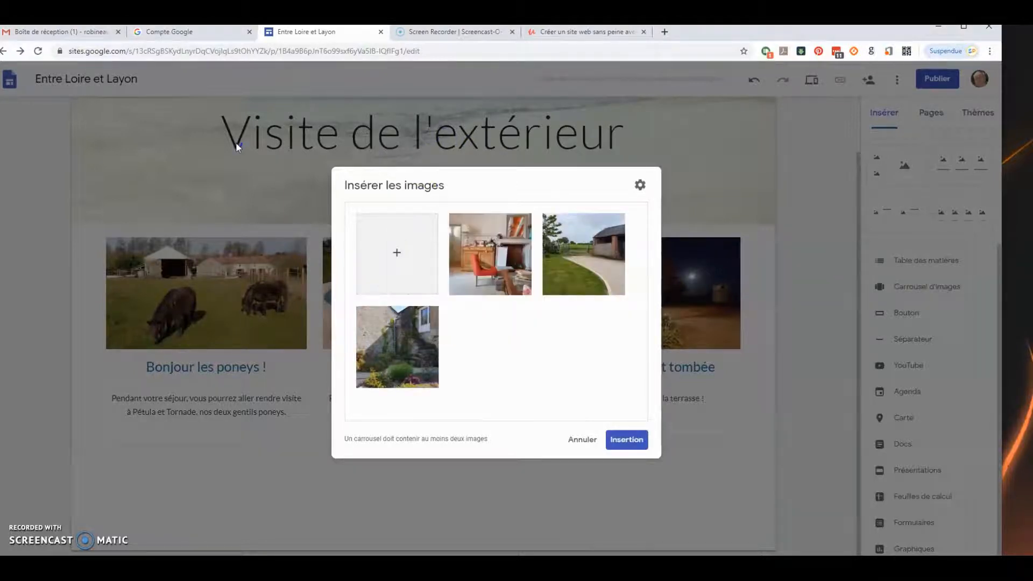
Open the image carousel's settings, keep the dots shown and automatic start off, and insert the carousel into the page
{"action": "mouse_move", "coordinate": [473, 270]}
{"action": "mouse_move", "coordinate": [466, 246]}
{"action": "left_click", "coordinate": [640, 187]}
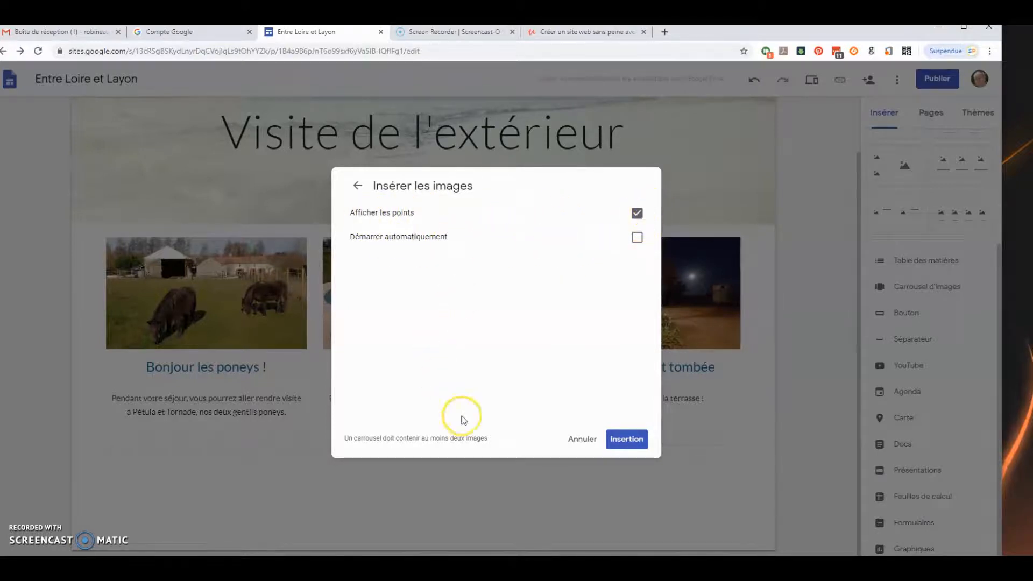
{"action": "left_click", "coordinate": [623, 440]}
{"action": "scroll", "coordinate": [371, 216], "scroll_direction": "down", "scroll_amount": 4}
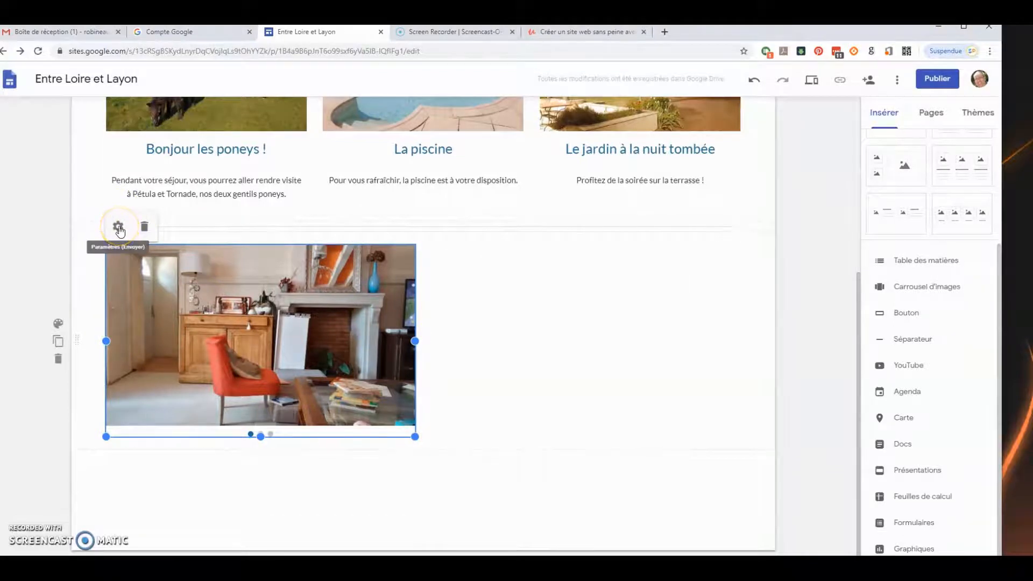
Enlarge the image carousel and centre it in its section below the three photo columns
{"action": "left_click", "coordinate": [296, 321]}
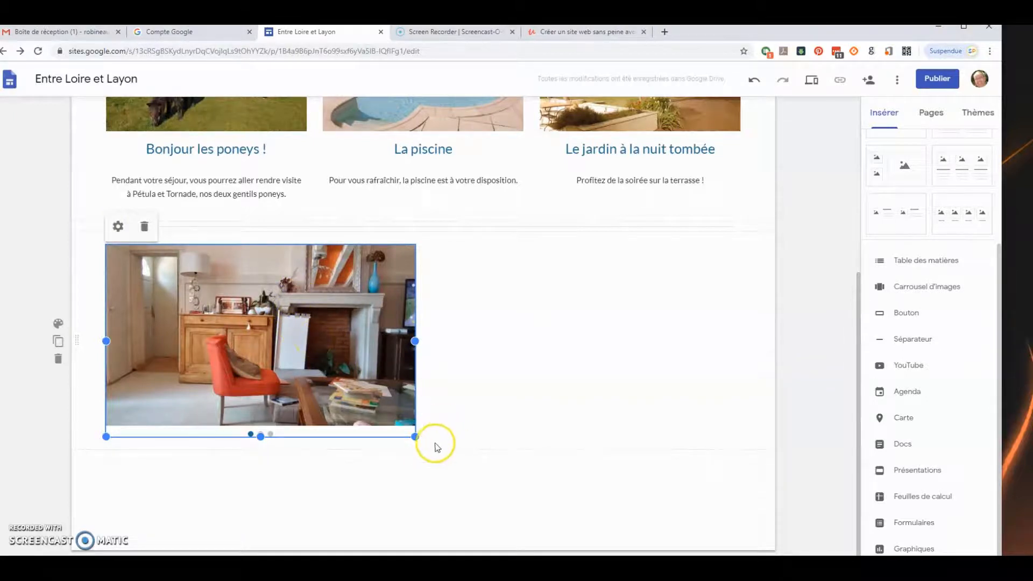
{"action": "left_click_drag", "start_coordinate": [415, 436], "coordinate": [523, 499]}
{"action": "left_click_drag", "start_coordinate": [373, 409], "coordinate": [441, 387]}
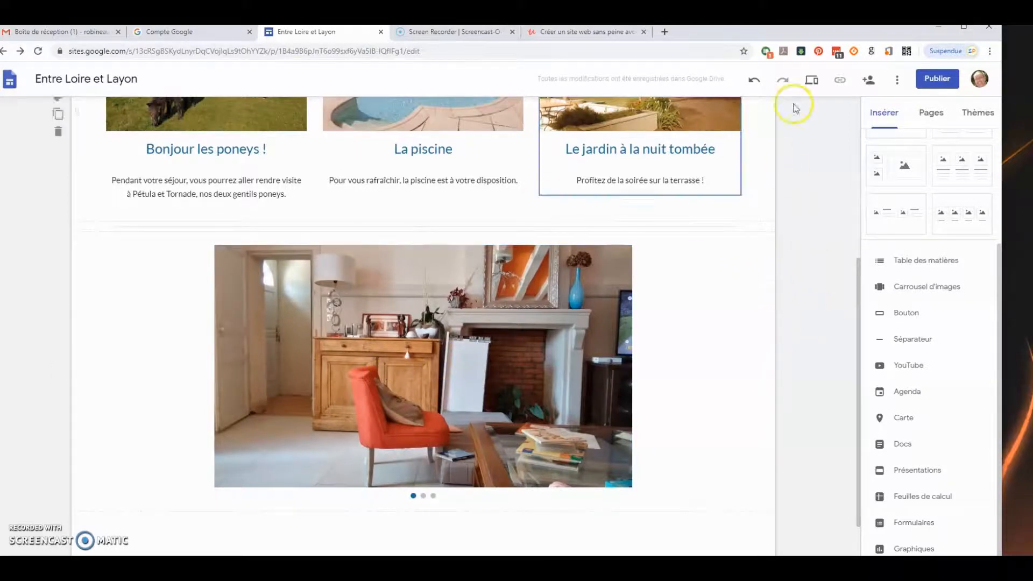
Preview the page Visite de l'extérieur and browse forward and back through the carousel photos
{"action": "left_click", "coordinate": [812, 83]}
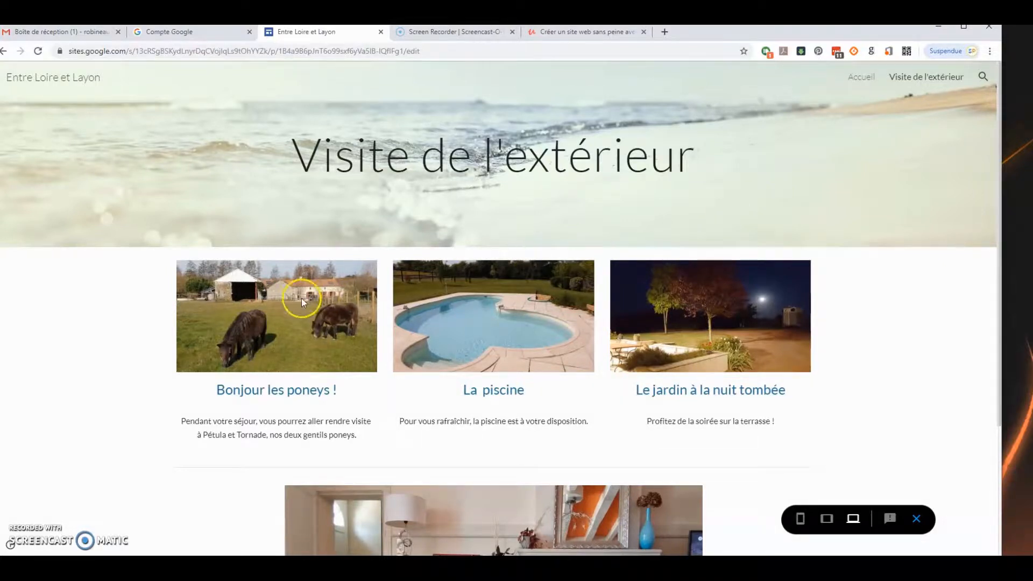
{"action": "scroll", "coordinate": [770, 213], "scroll_direction": "down", "scroll_amount": 3}
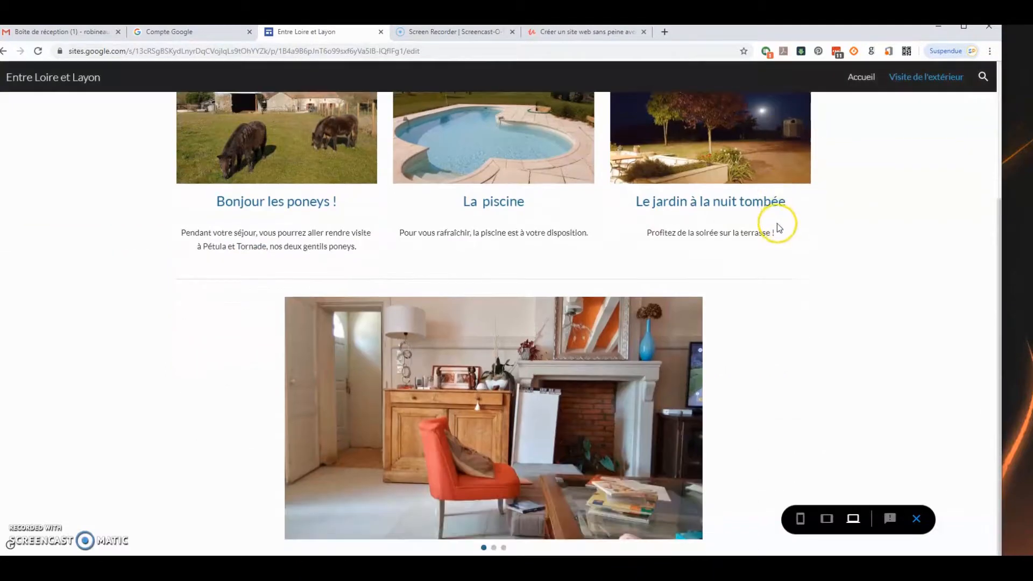
{"action": "mouse_move", "coordinate": [657, 441]}
{"action": "mouse_move", "coordinate": [499, 421]}
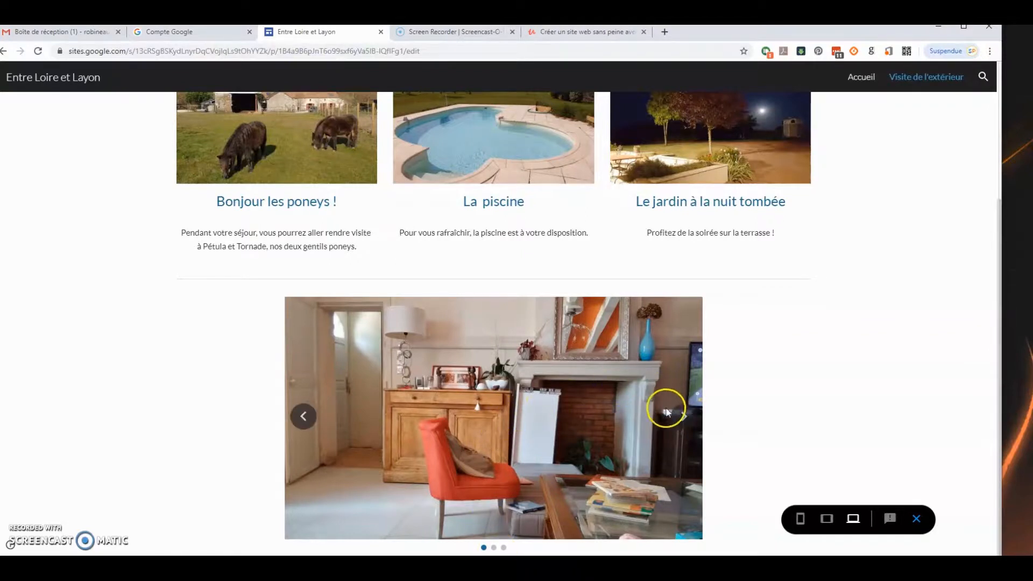
{"action": "left_click", "coordinate": [682, 415]}
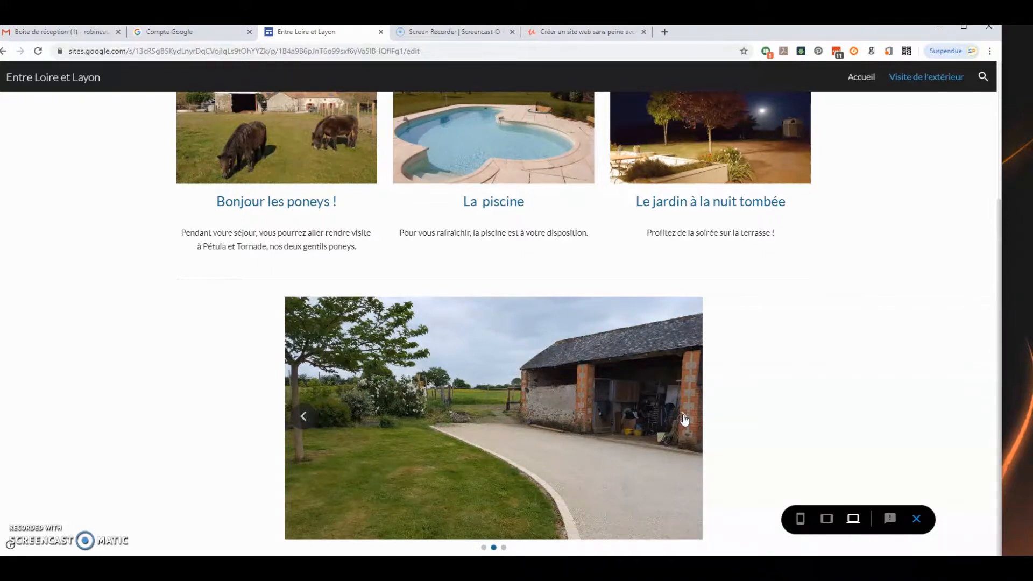
{"action": "left_click", "coordinate": [683, 417]}
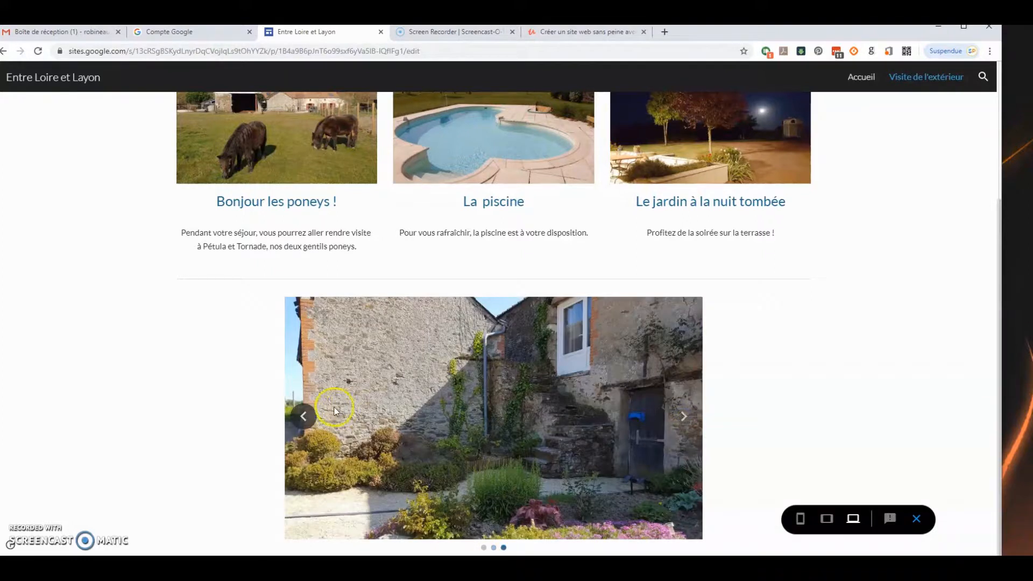
{"action": "left_click", "coordinate": [302, 416]}
{"action": "left_click", "coordinate": [684, 419]}
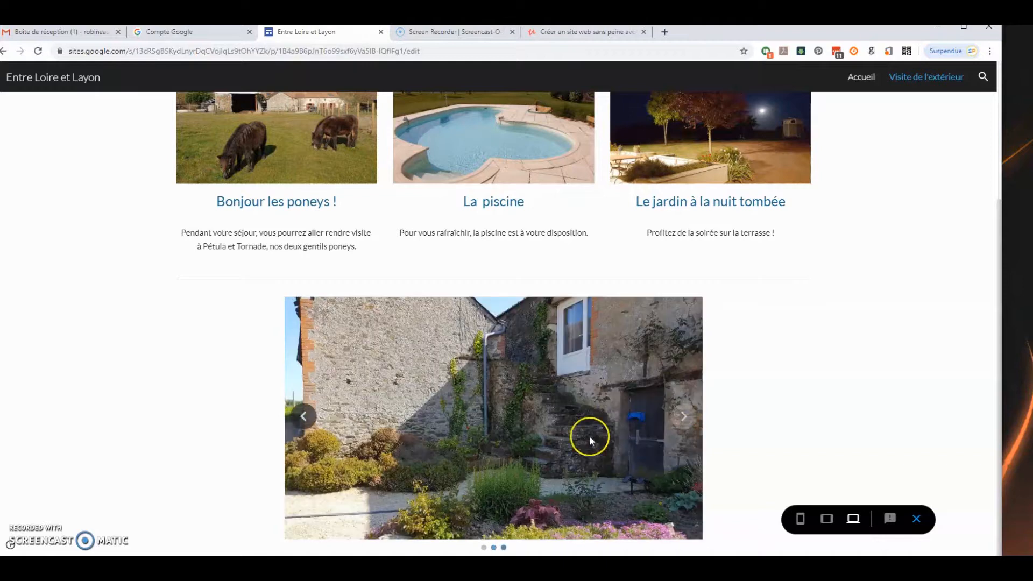
{"action": "left_click", "coordinate": [305, 417]}
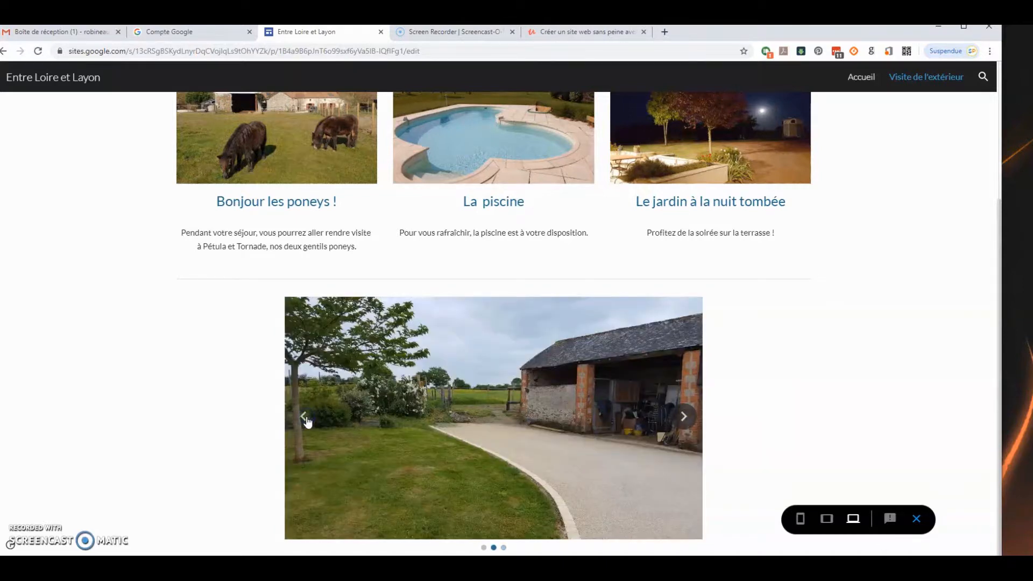
{"action": "left_click", "coordinate": [304, 417]}
{"action": "left_click", "coordinate": [480, 356]}
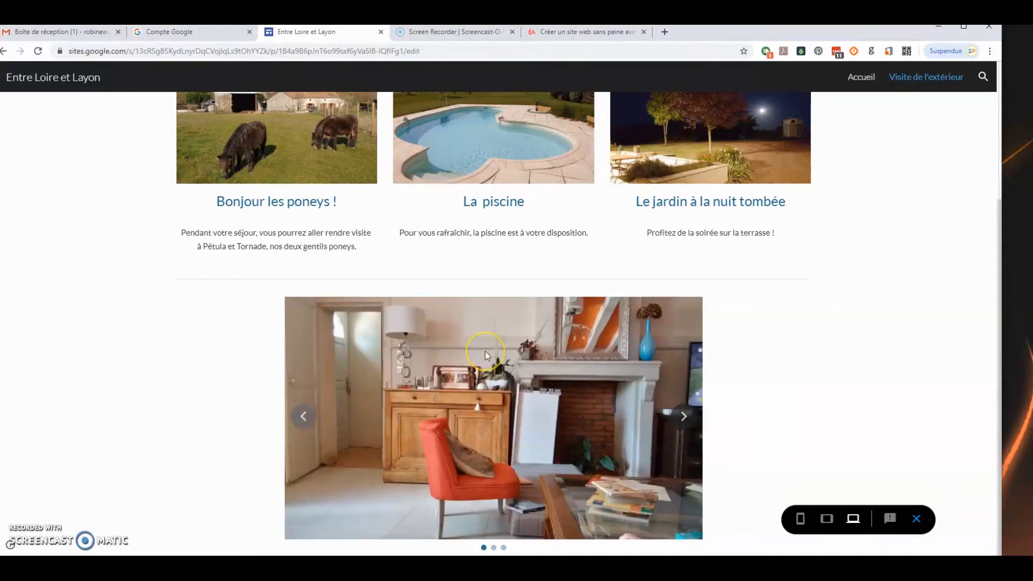